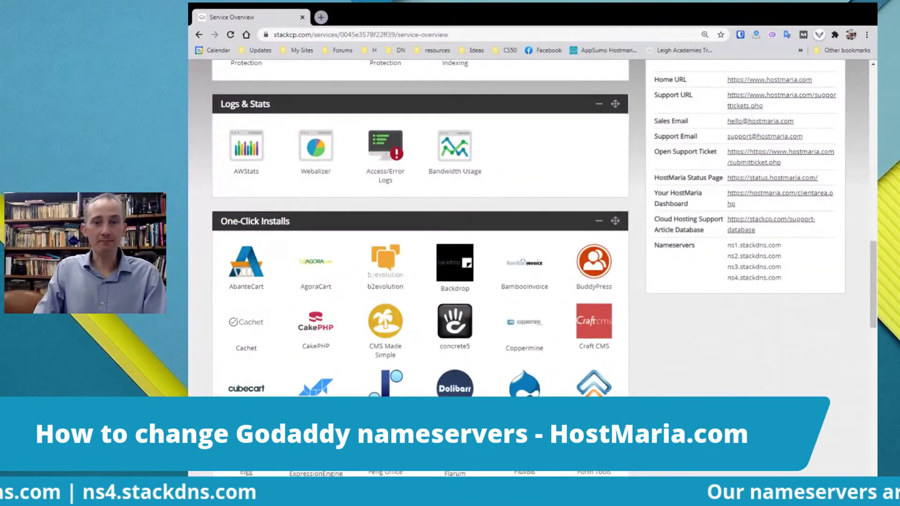
Highlight the Service Overview notice that the domain isn't using the stackdns.com nameservers
scroll(684, 328, up, 10)
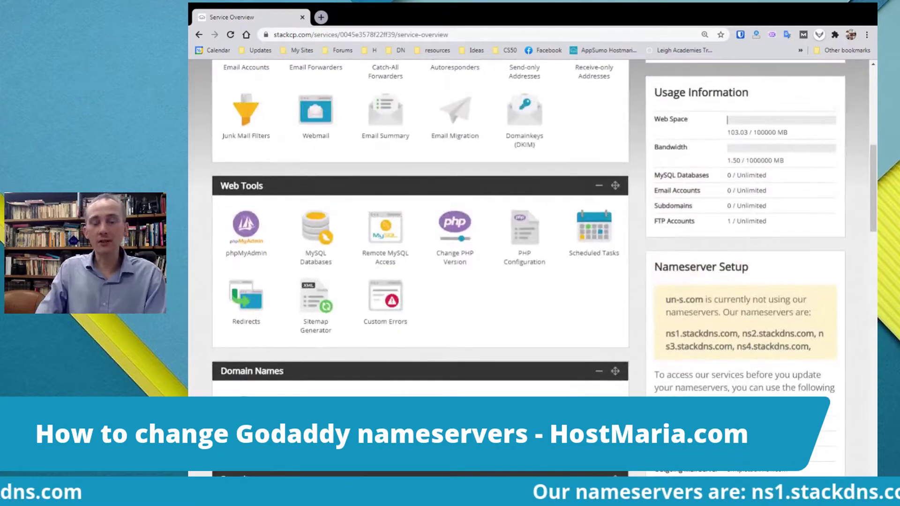
scroll(735, 176, up, 4)
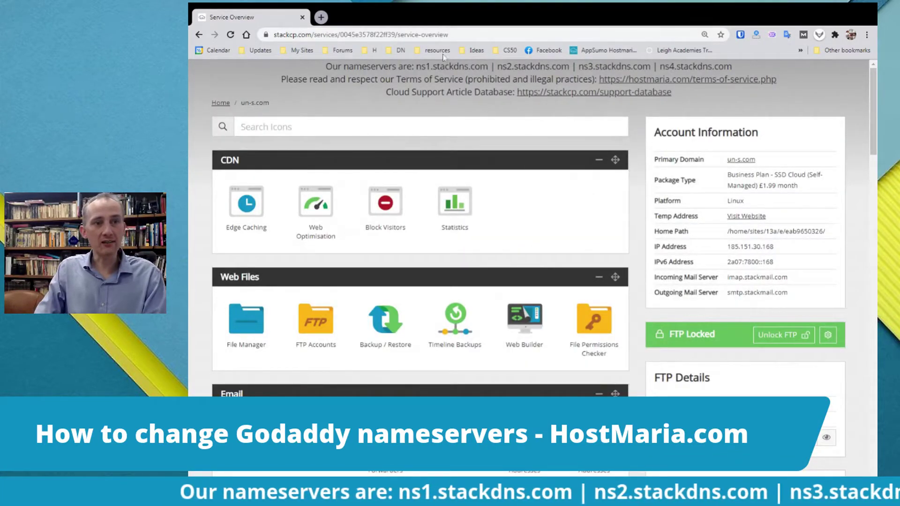
scroll(655, 263, down, 13)
scroll(694, 161, up, 3)
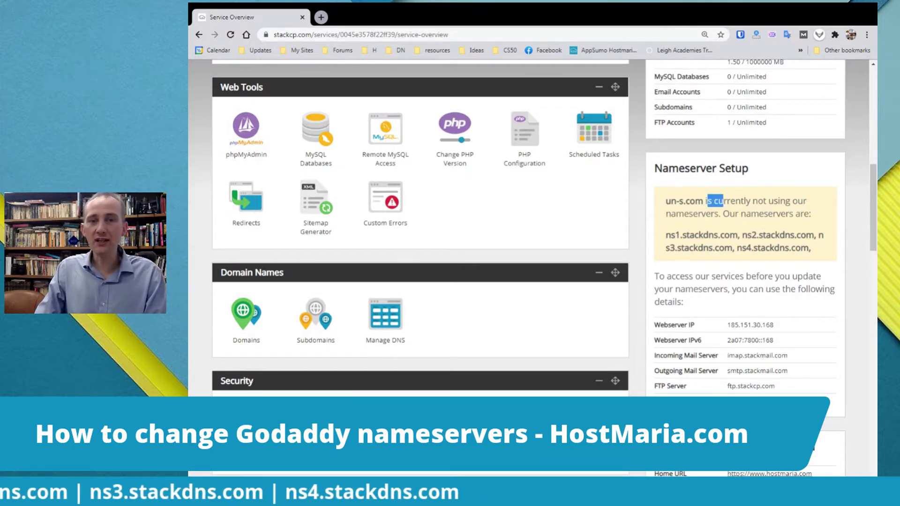
triple_click(709, 201)
drag(722, 214, 818, 228)
click(663, 240)
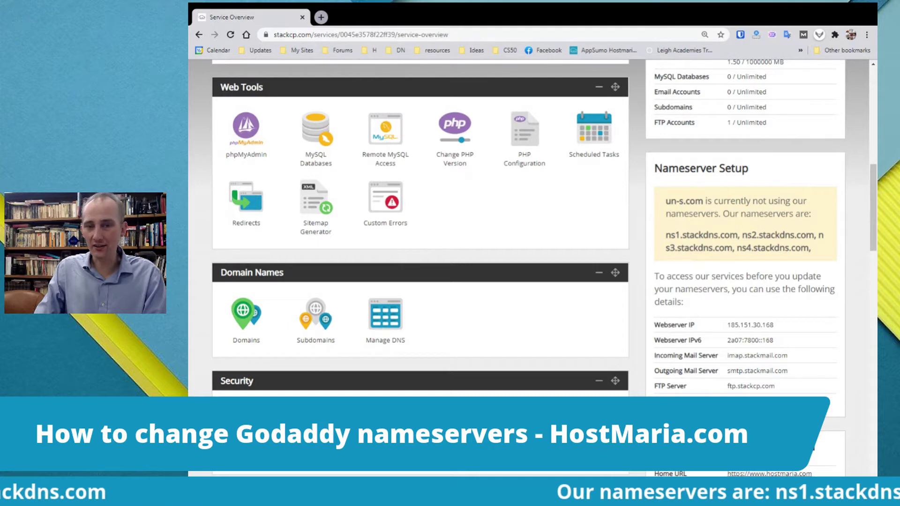
drag(665, 235, 812, 248)
scroll(731, 242, up, 6)
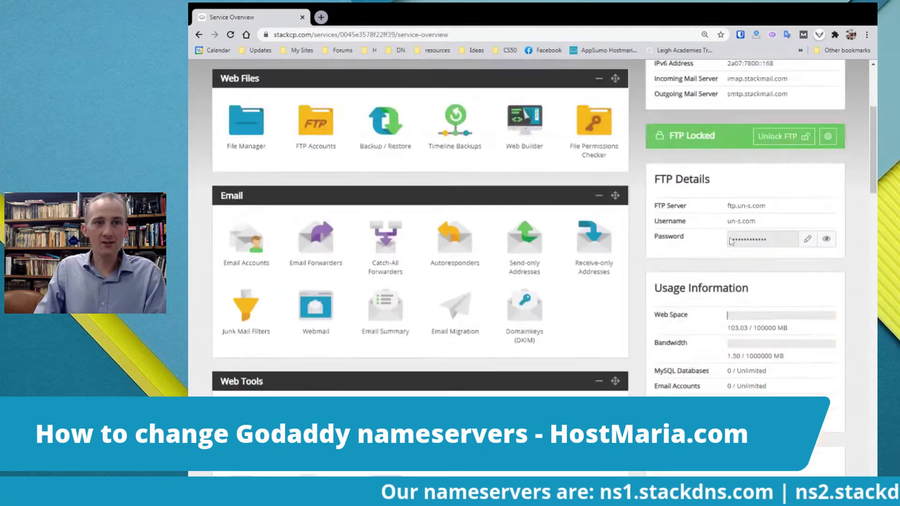
scroll(730, 242, up, 4)
Highlight the four stackdns.com nameservers, including ns1.stackdns.com, then open a new browser tab
drag(416, 66, 300, 66)
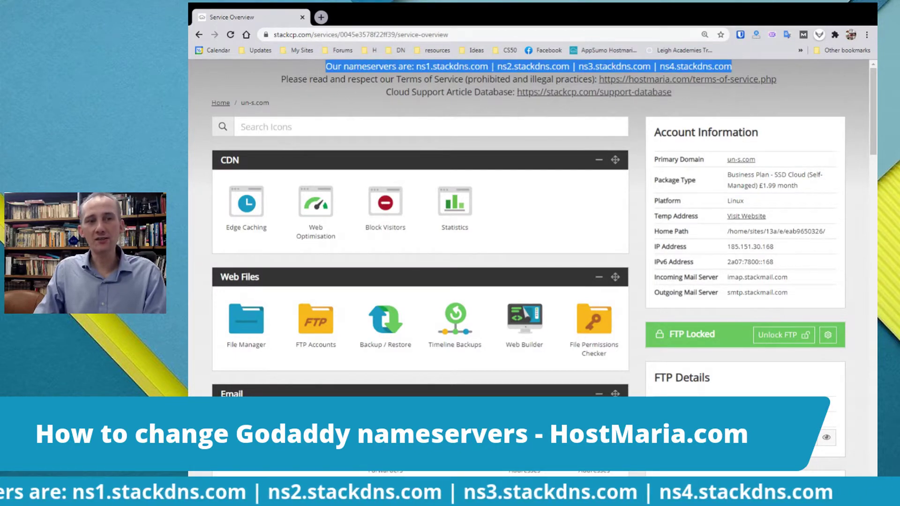
drag(416, 66, 488, 66)
scroll(488, 67, down, 6)
scroll(420, 235, down, 9)
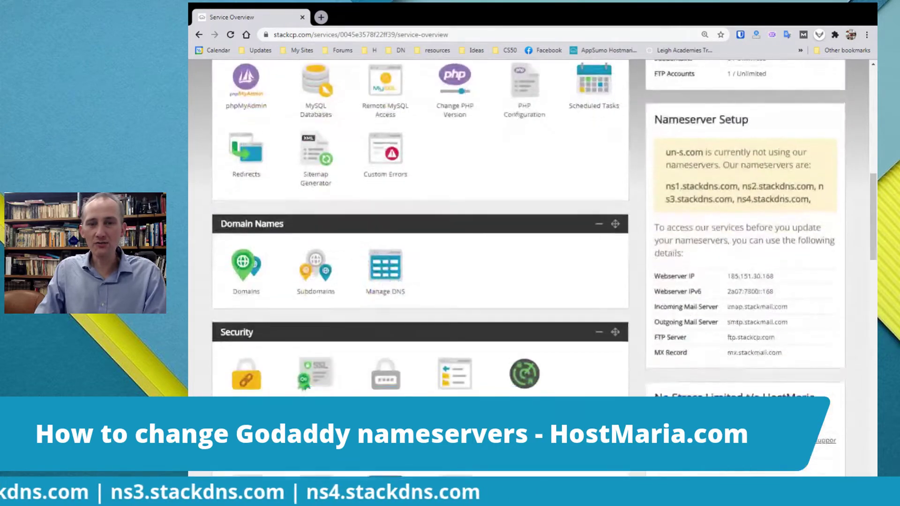
scroll(420, 234, up, 4)
drag(687, 185, 751, 199)
click(751, 199)
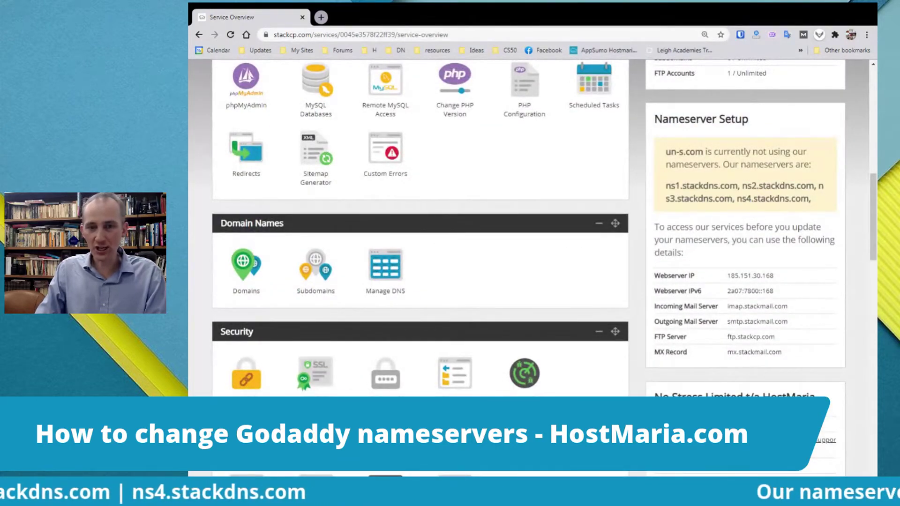
scroll(769, 180, down, 10)
scroll(768, 180, up, 2)
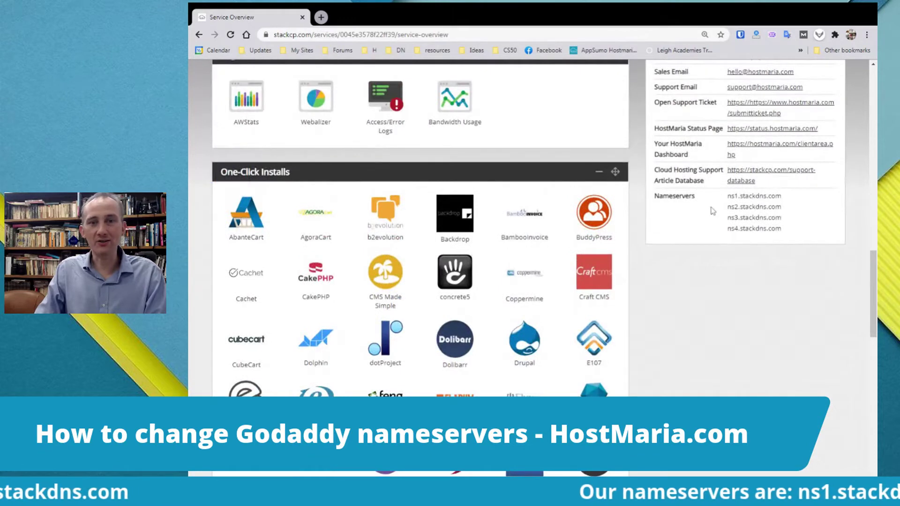
drag(727, 196, 782, 196)
key(ctrl+c)
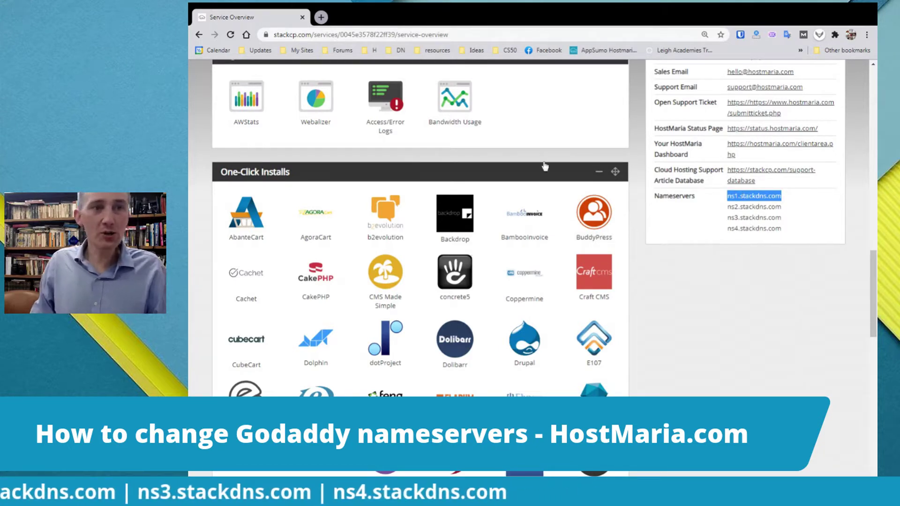
click(322, 18)
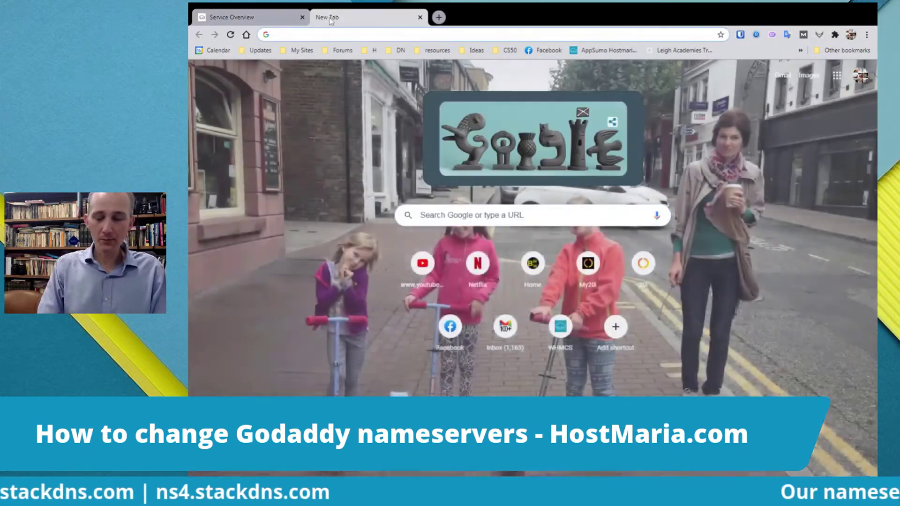
Go to godaddy.com and reach Manage Domains through the account menu
text(godad)
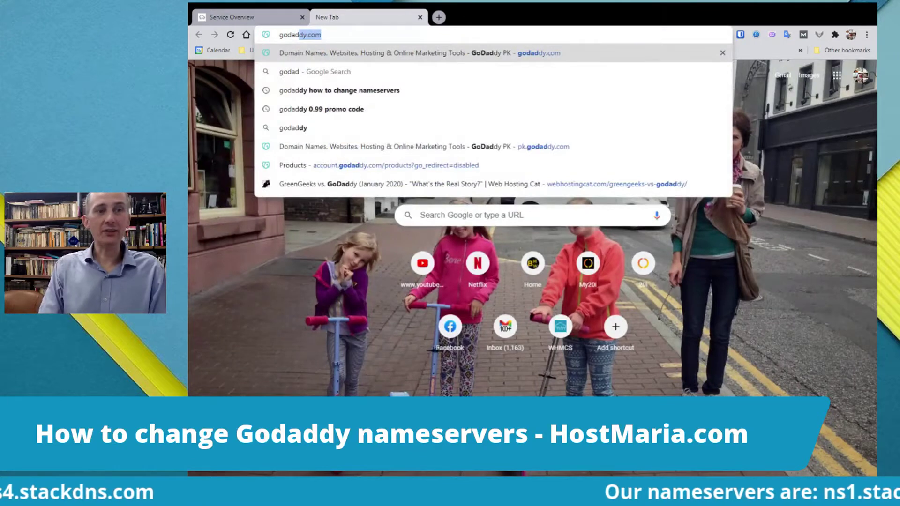
key(Return)
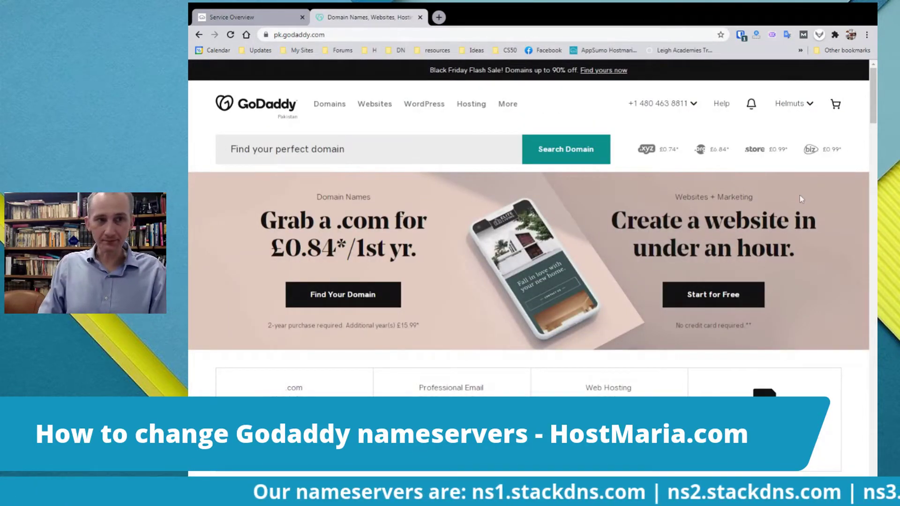
click(803, 107)
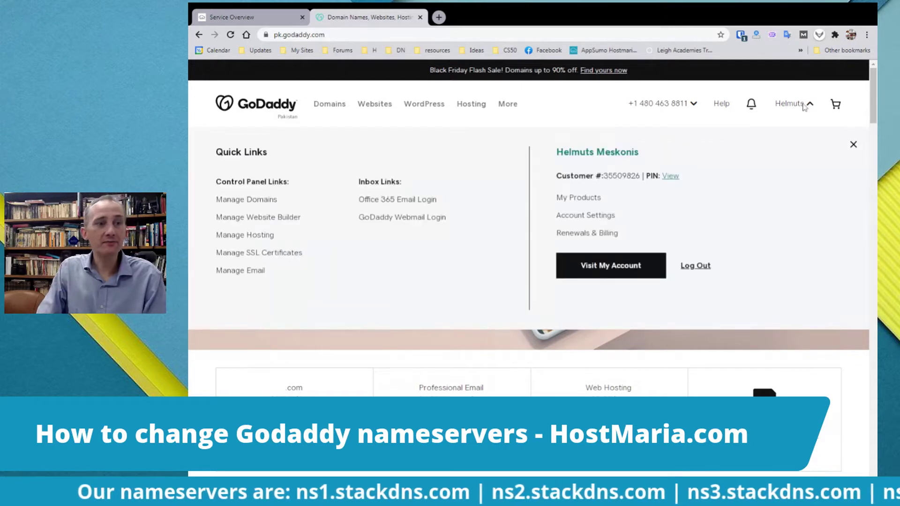
click(247, 201)
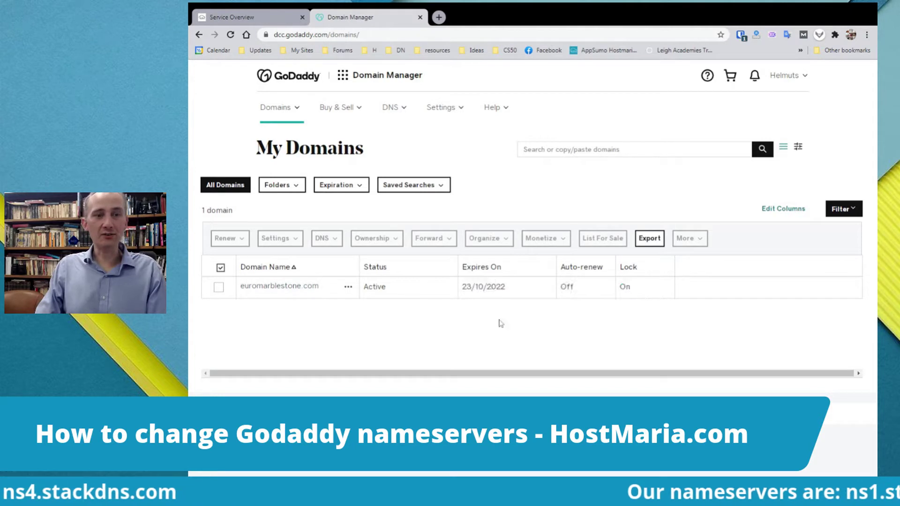
Select euromarblestone.com and bring up its DNS > Update Nameservers settings
click(219, 288)
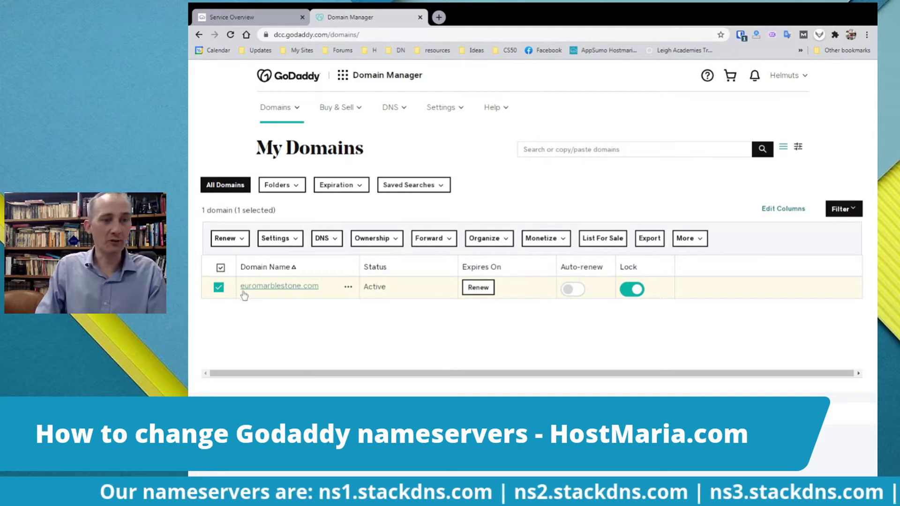
click(219, 287)
click(219, 288)
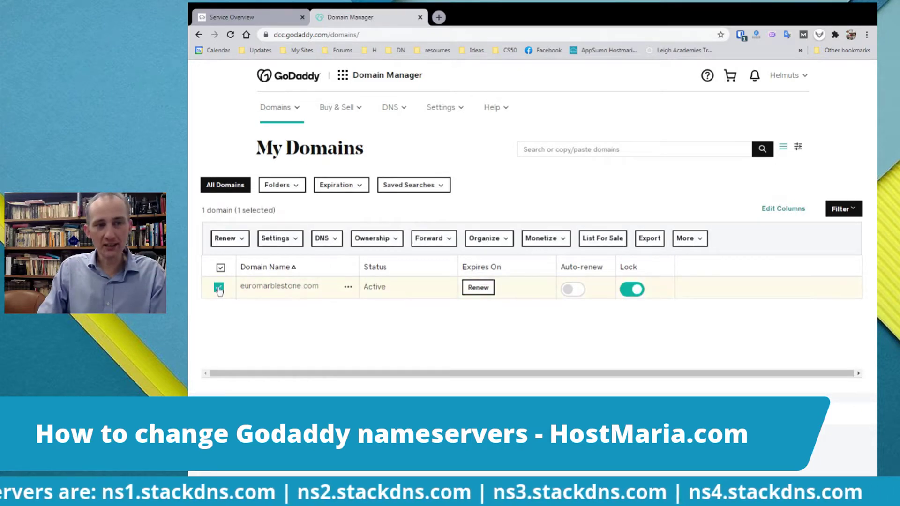
click(336, 240)
click(350, 262)
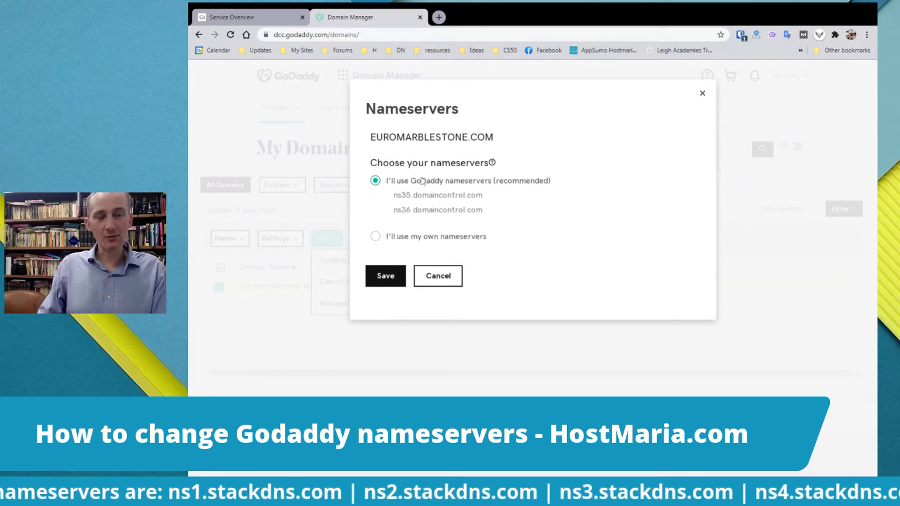
Switch to custom nameservers and enter ns1.stackdns.com and ns2.stackdns.com
click(375, 237)
click(519, 216)
key(ctrl+v)
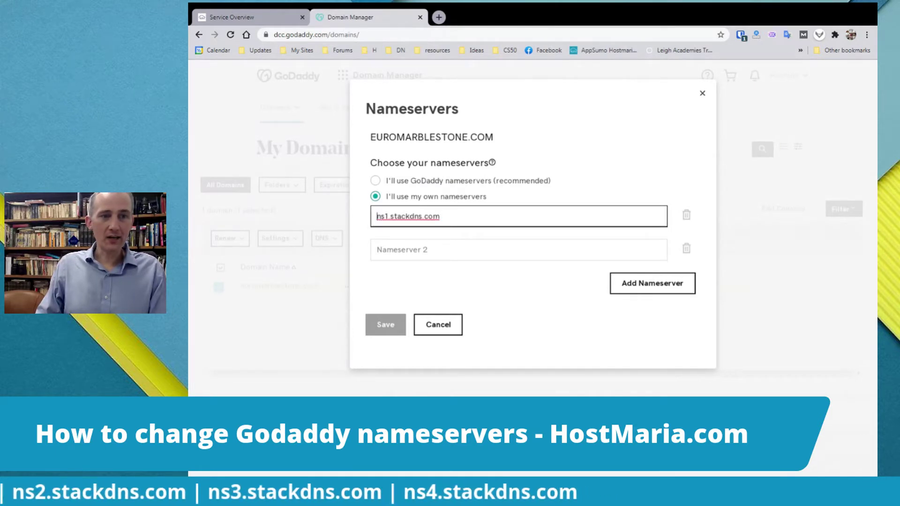
click(518, 249)
key(ctrl+v)
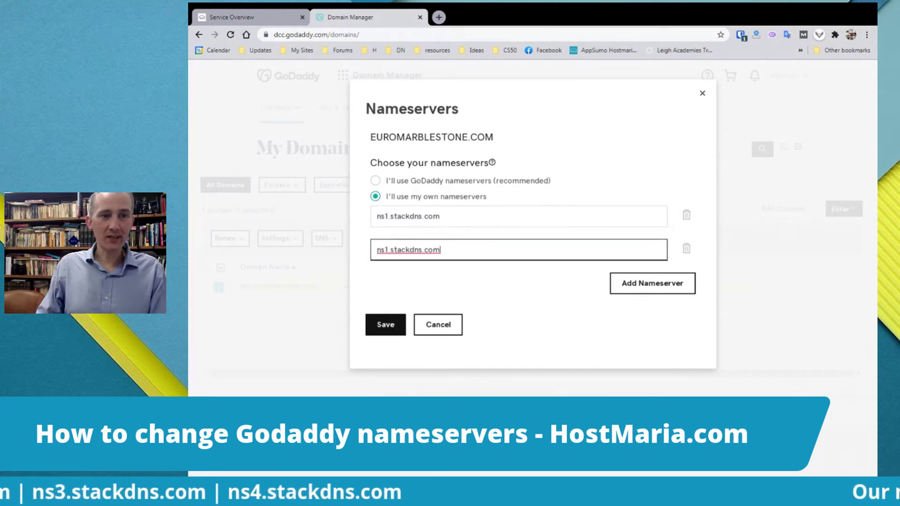
click(386, 249)
key(BackSpace)
text(2)
Add third and fourth nameserver entries: ns3.stackdns.com and ns4.stackdns.com
click(652, 283)
click(519, 283)
key(ctrl+v)
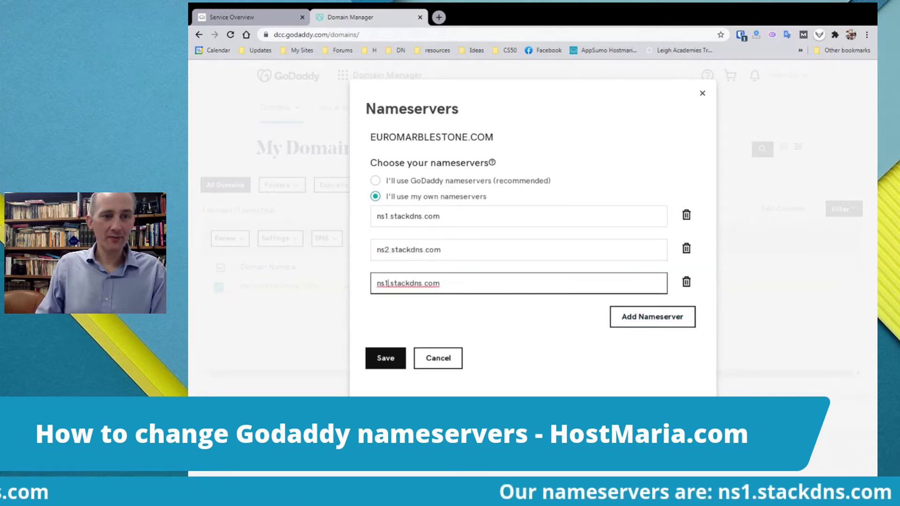
key(Home)
key(Right)
key(Right)
key(Right)
key(BackSpace)
text(3)
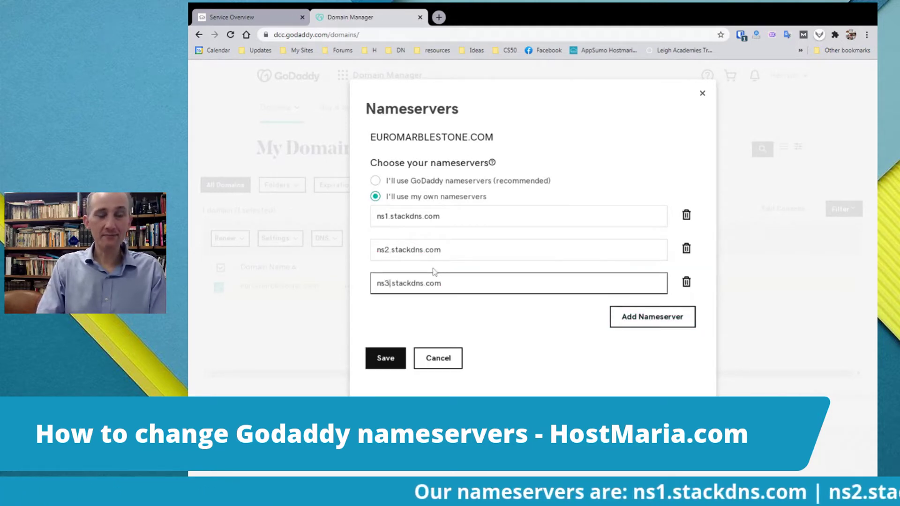
click(643, 317)
click(642, 317)
key(ctrl+v)
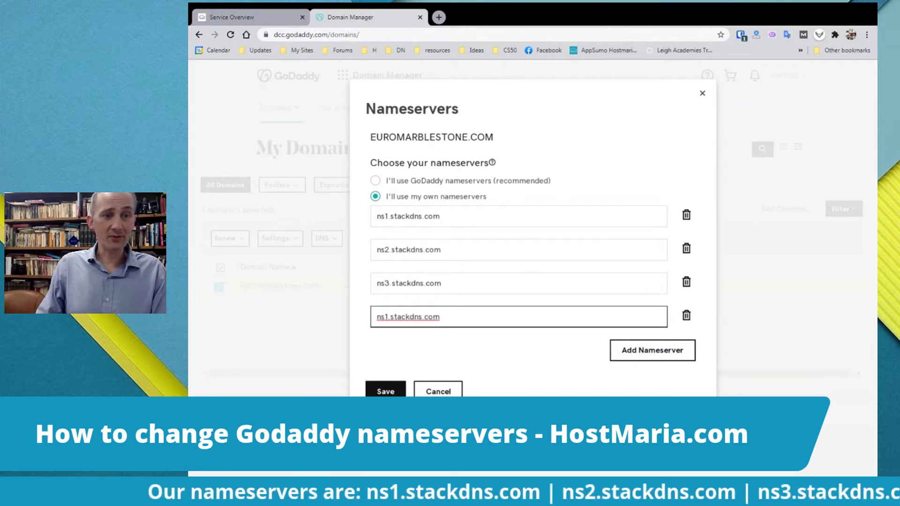
key(Home)
key(Right)
key(Right)
key(Right)
key(BackSpace)
text(4)
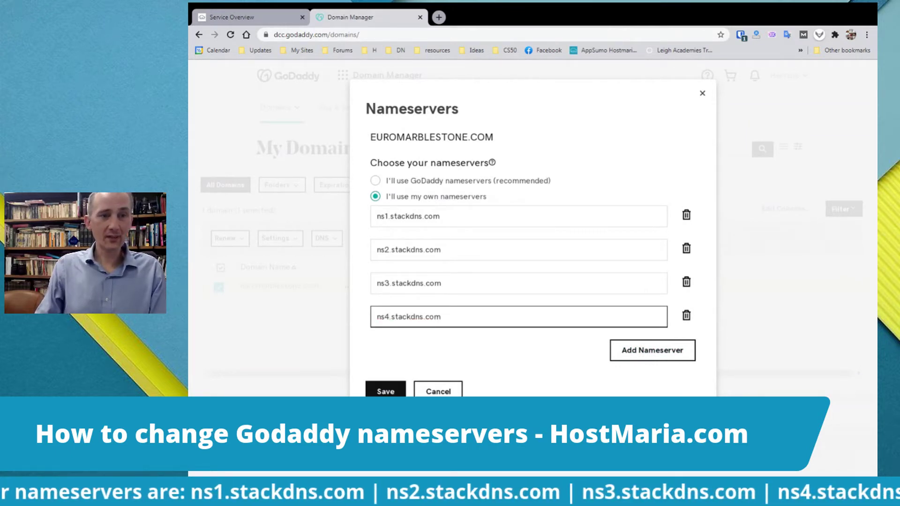
key(Tab)
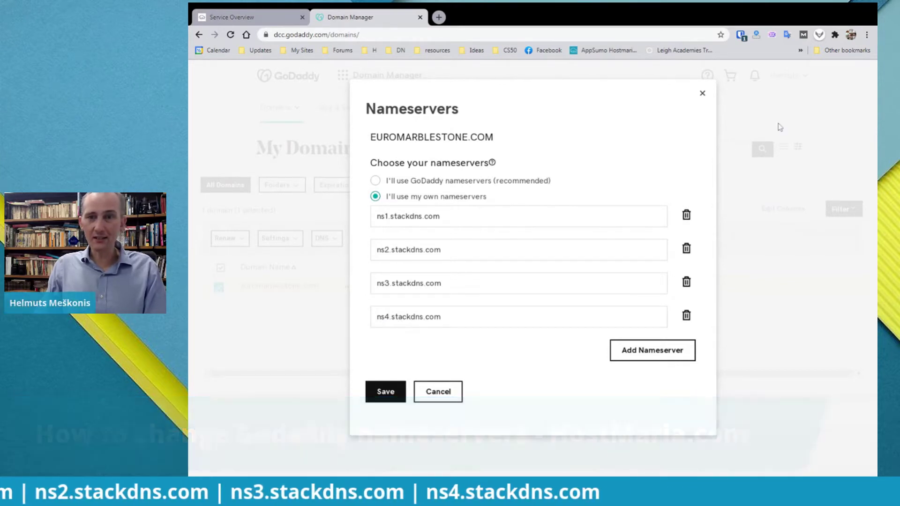
Save the four stackdns.com nameservers, give consent and confirm the update
click(513, 17)
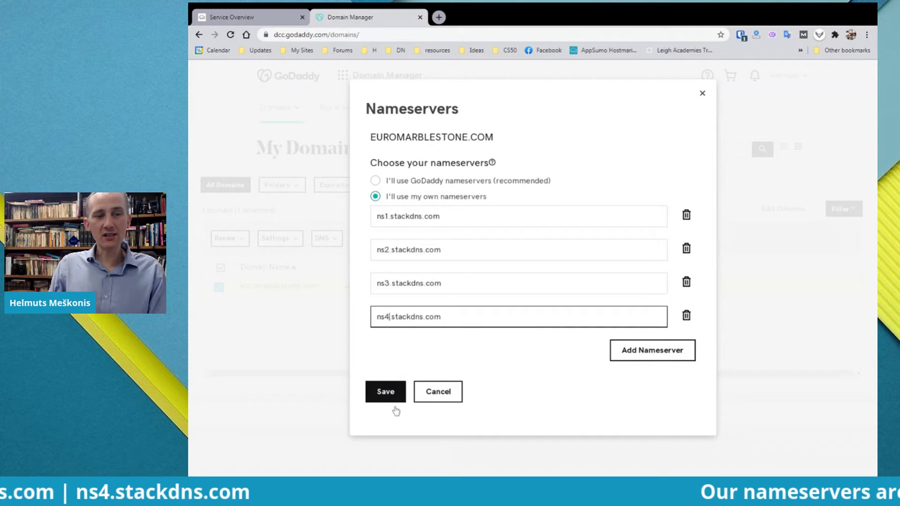
click(383, 396)
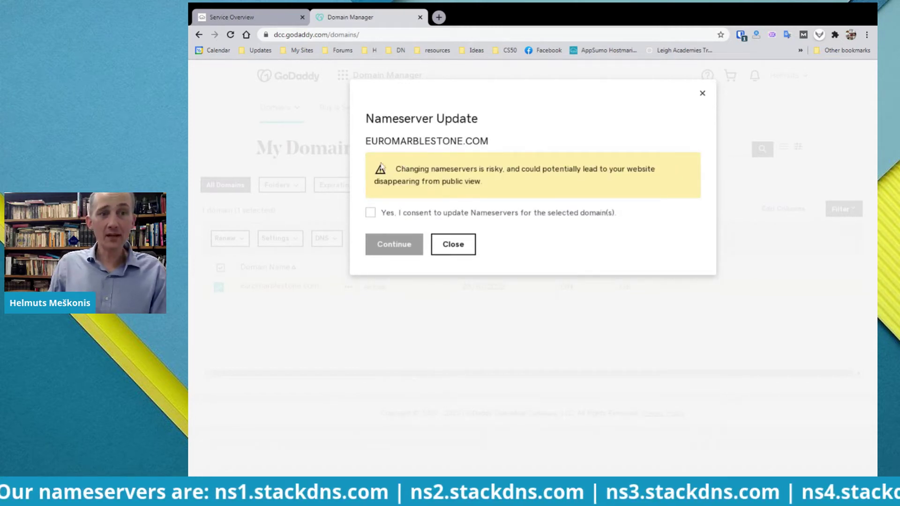
click(371, 213)
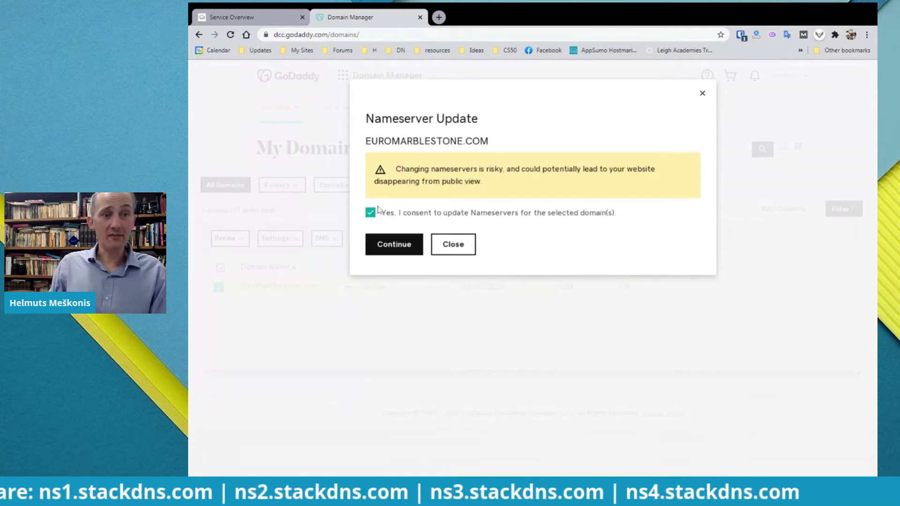
click(392, 248)
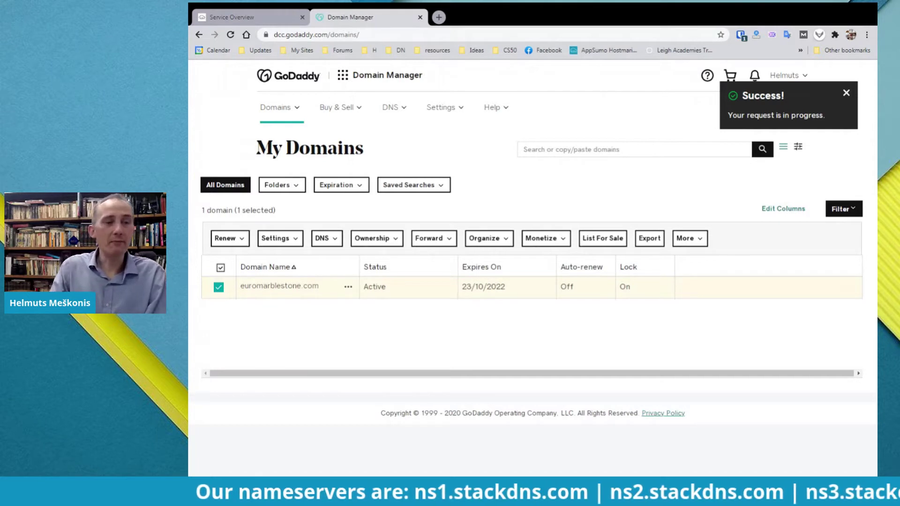
mouse_move(329, 290)
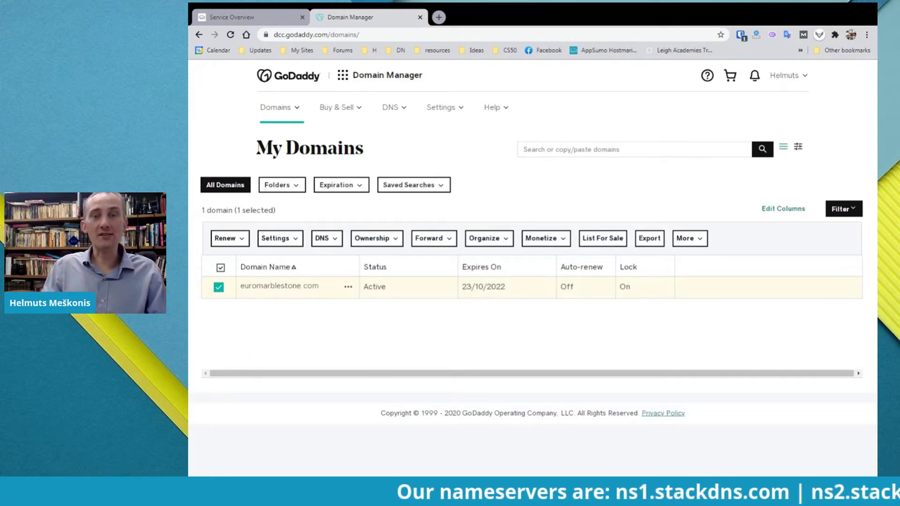
Search Google for 'check domain name propagation' and open whatsmydns.net and dnschecker.org in new tabs
click(439, 17)
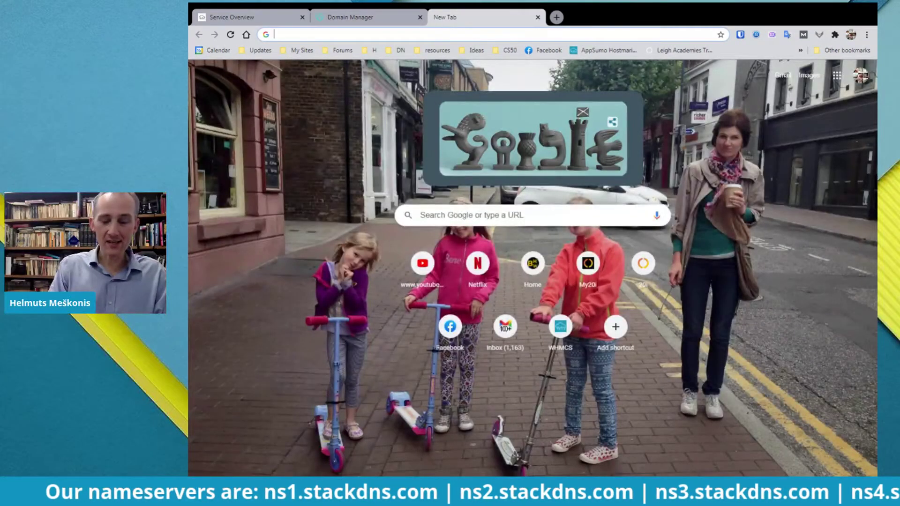
text(che)
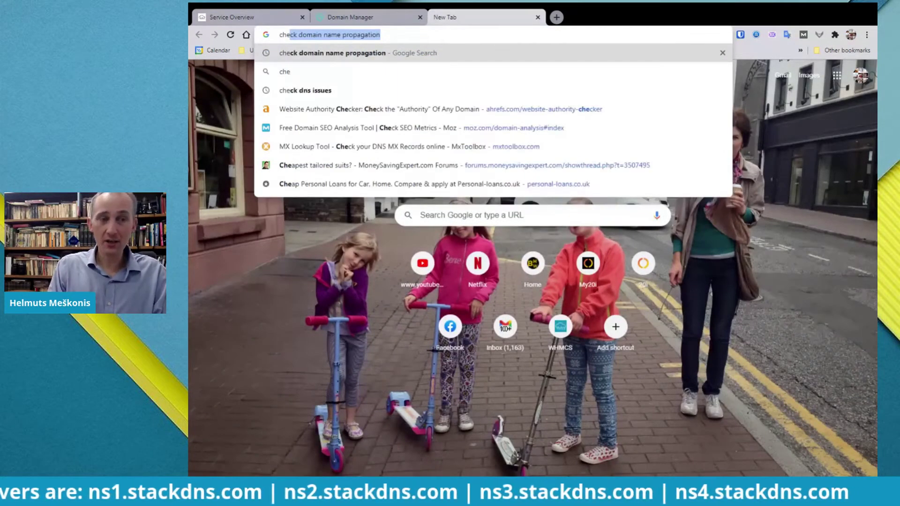
key(Return)
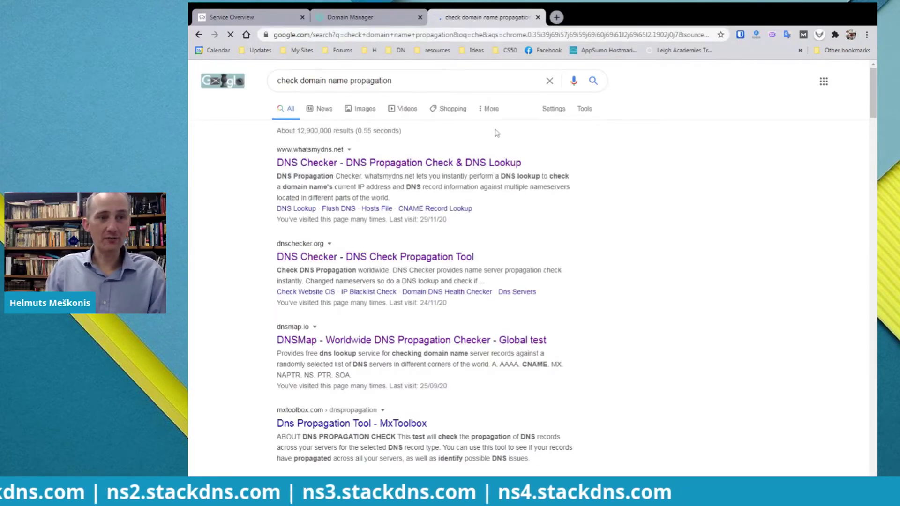
triple_click(363, 152)
click(262, 160)
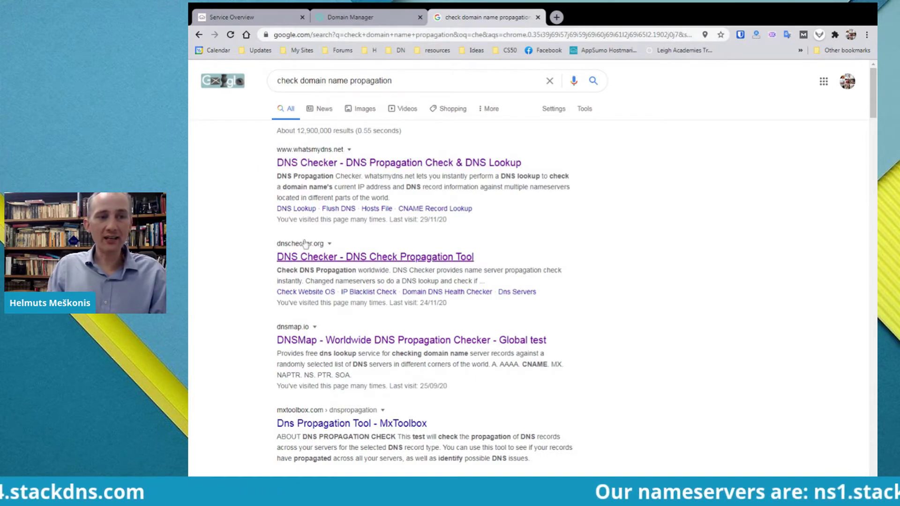
middle_click(343, 165)
middle_click(371, 256)
Copy the domain name euromarblestone.com from the GoDaddy domain list
click(598, 14)
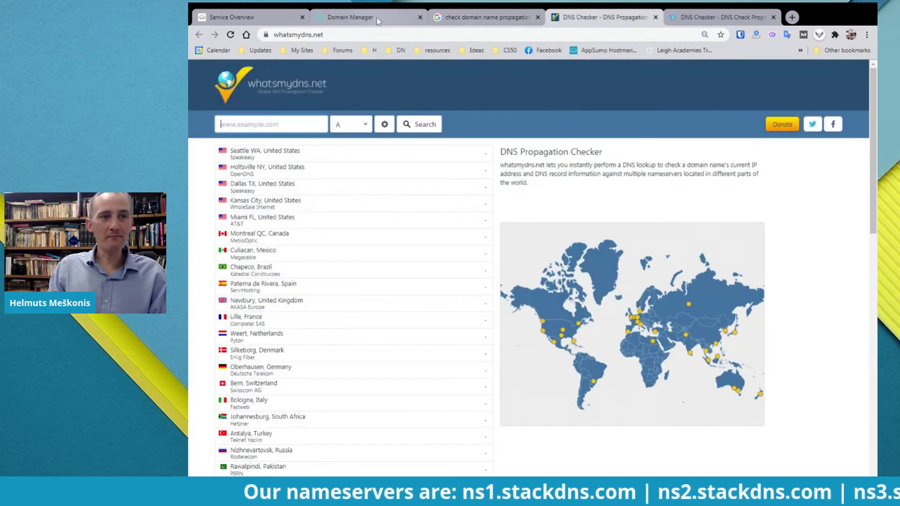
click(359, 17)
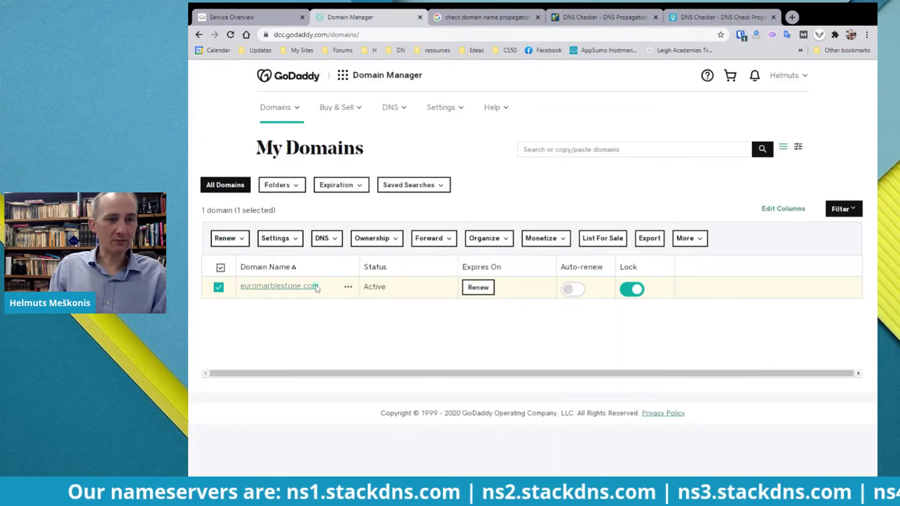
double_click(253, 287)
key(ctrl+c)
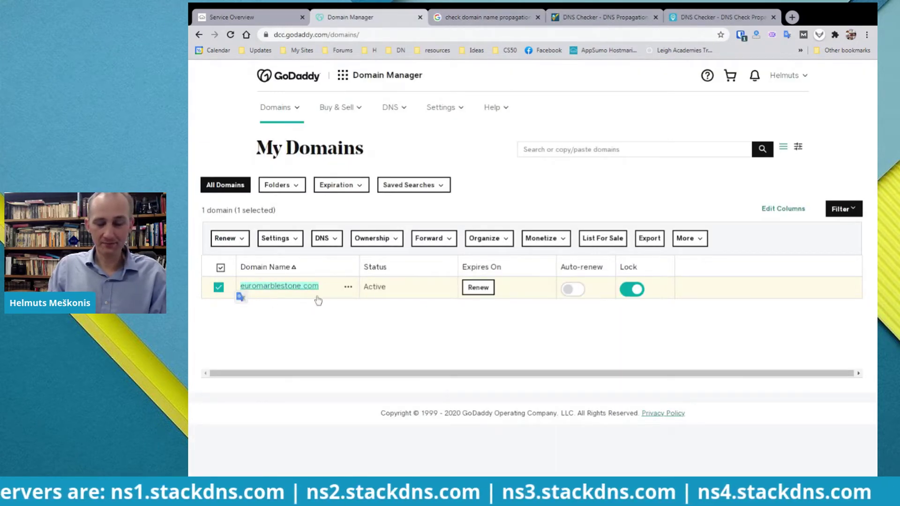
click(487, 17)
click(602, 17)
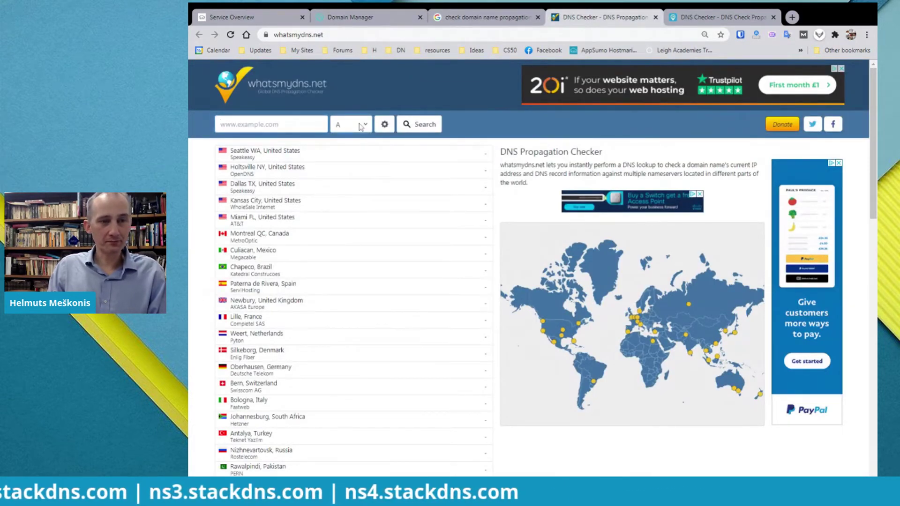
Run a whatsmydns.net NS lookup for euromarblestone.com and review the results by location
click(362, 179)
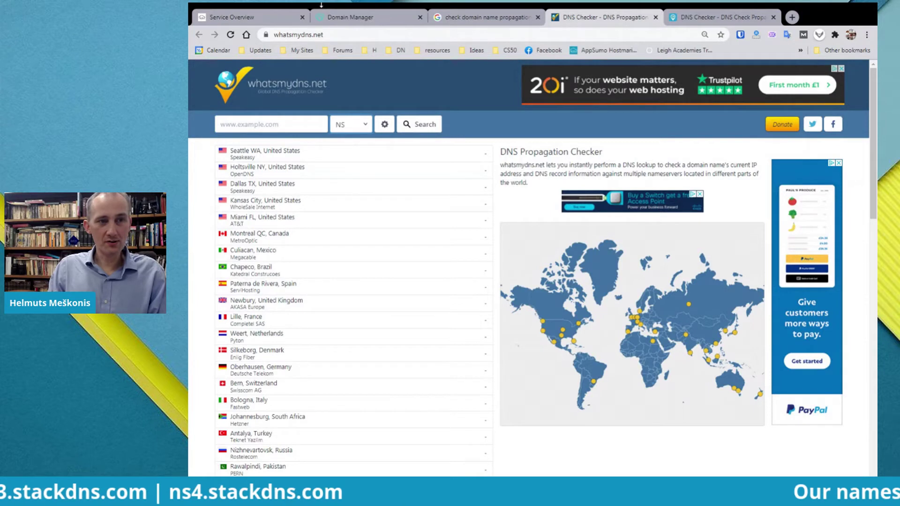
click(264, 124)
key(ctrl+v)
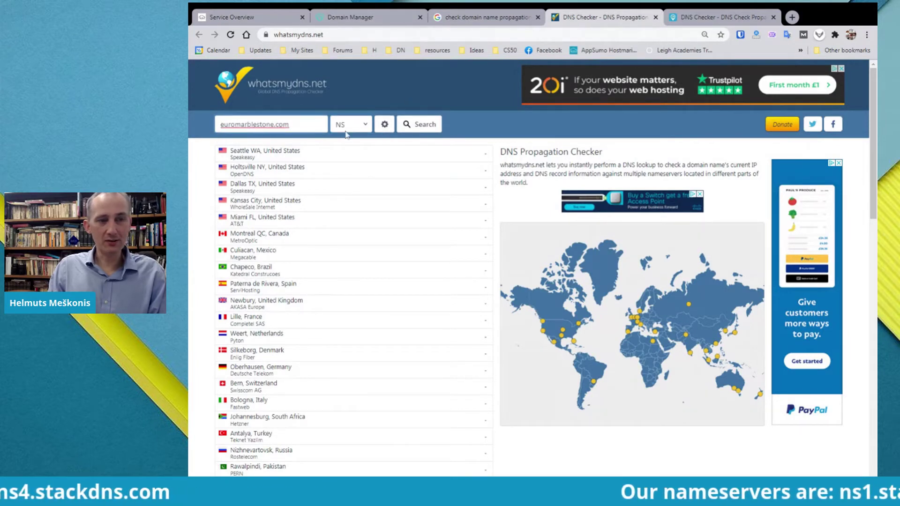
click(418, 125)
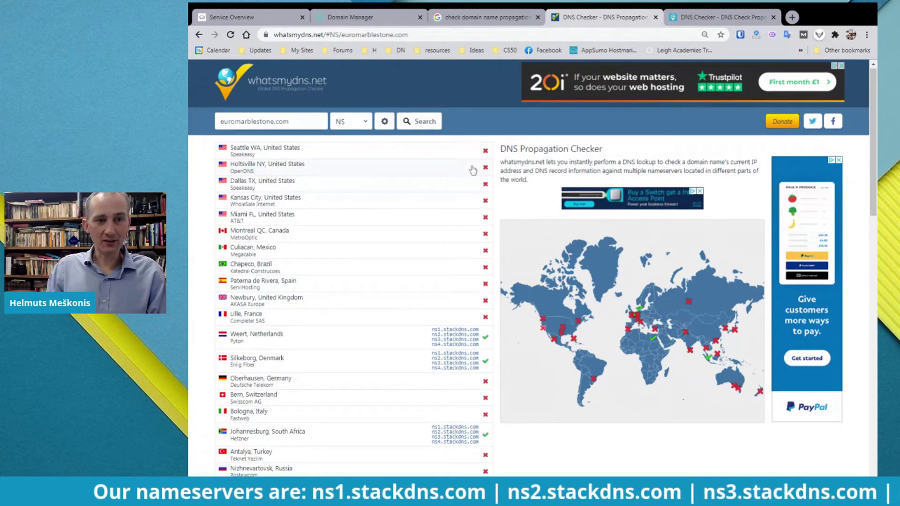
scroll(477, 183, down, 1)
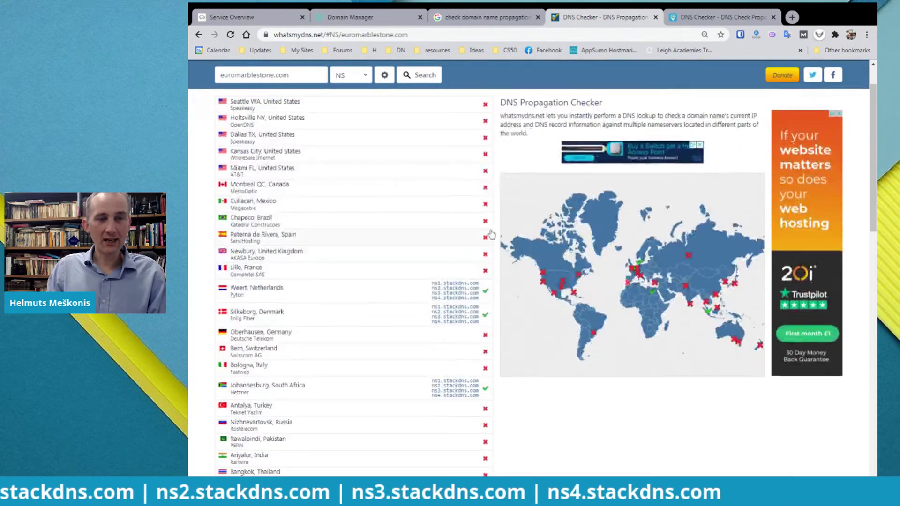
scroll(383, 183, up, 1)
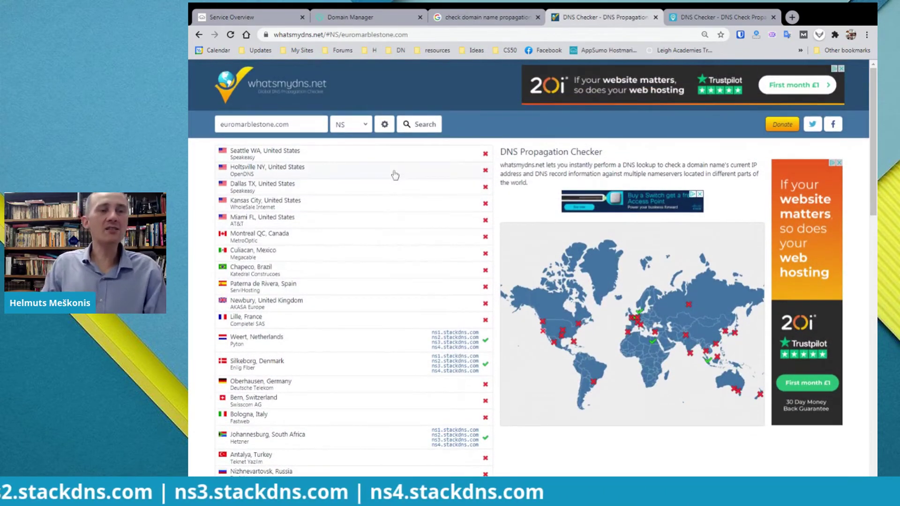
scroll(416, 213, down, 1)
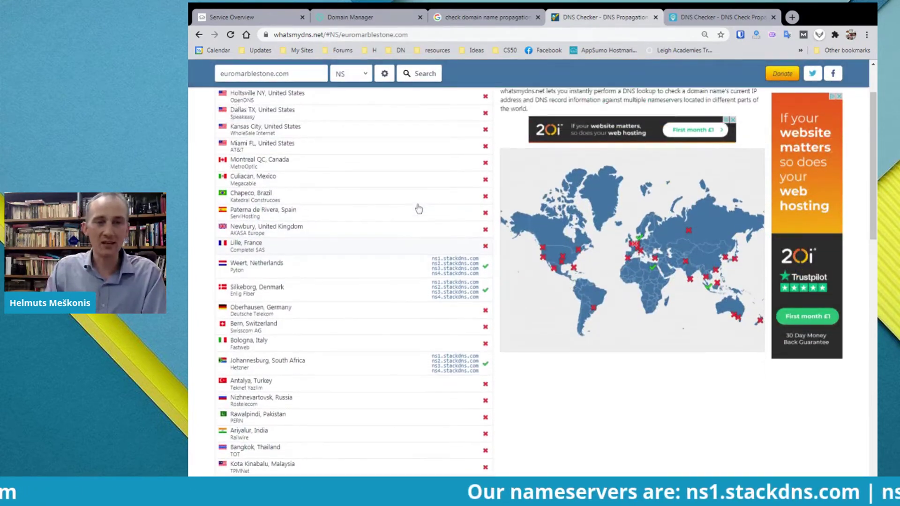
scroll(420, 208, down, 2)
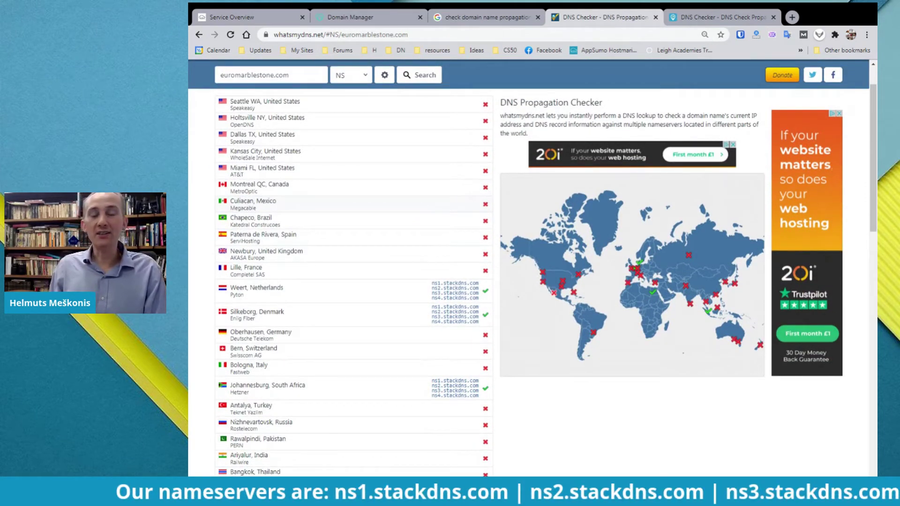
scroll(446, 221, up, 2)
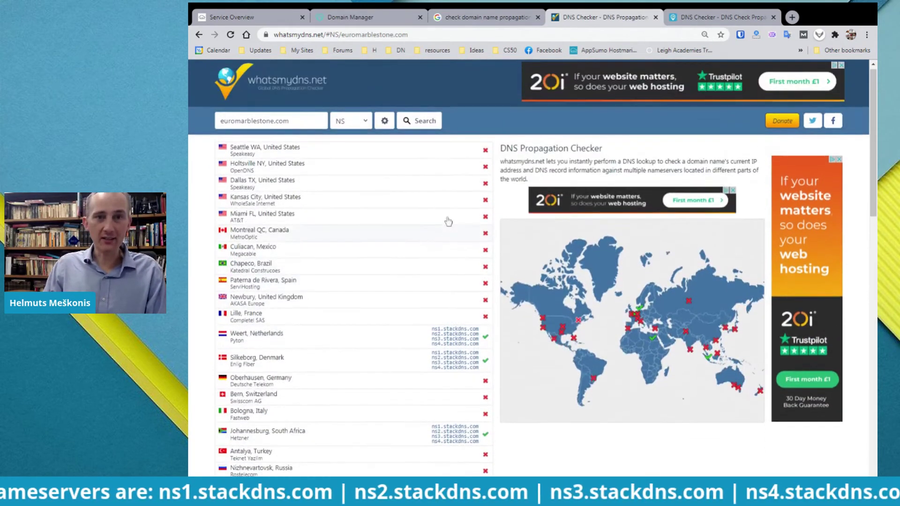
Run a dnschecker.org NS check for euromarblestone.com and review which servers resolve
click(727, 17)
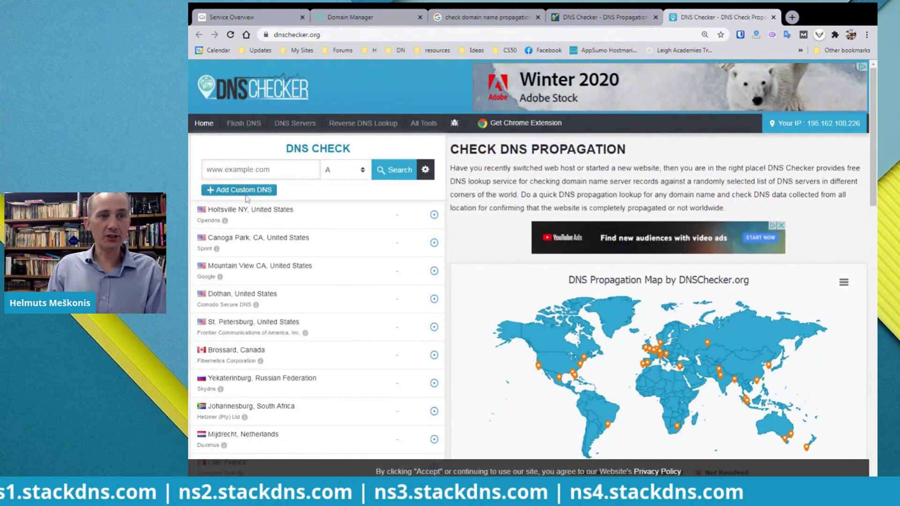
key(ctrl+v)
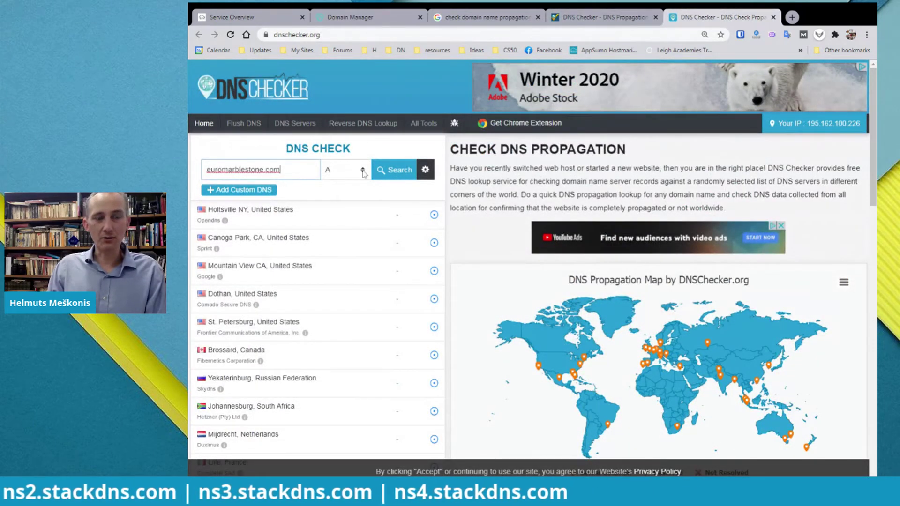
click(344, 171)
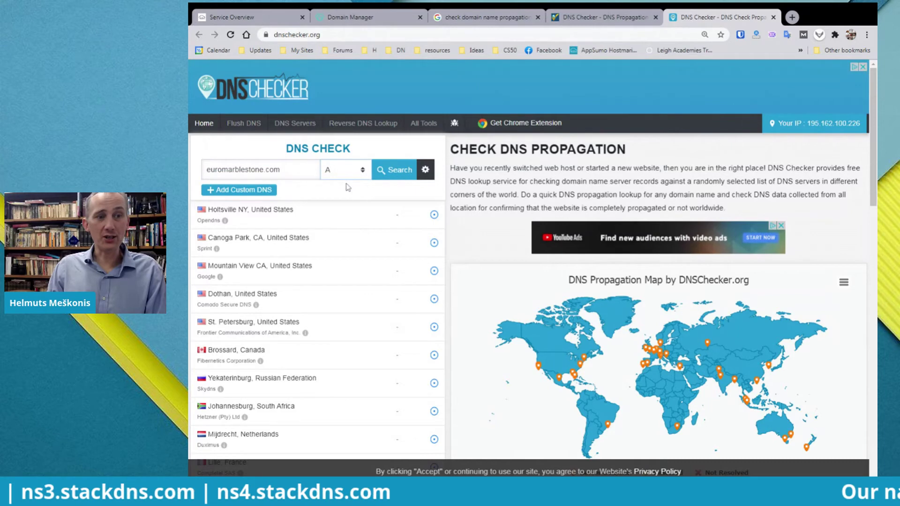
click(345, 218)
click(347, 178)
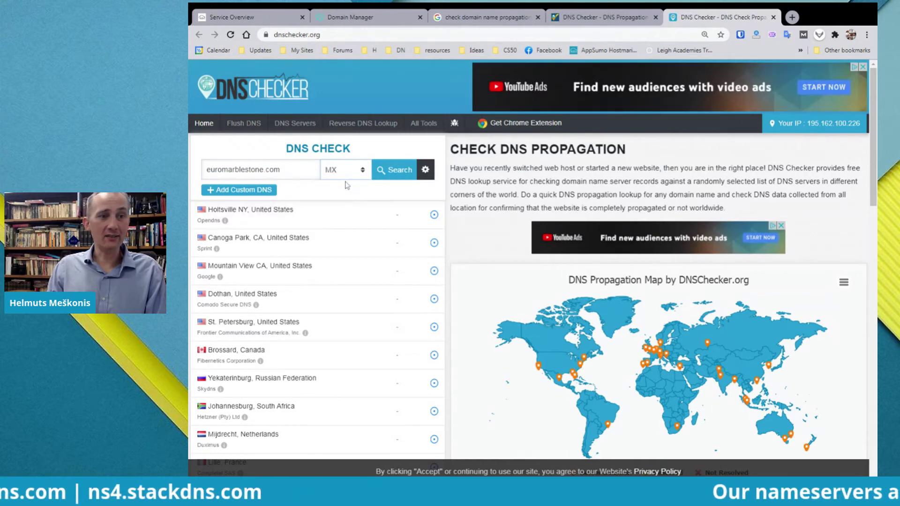
click(341, 227)
click(394, 178)
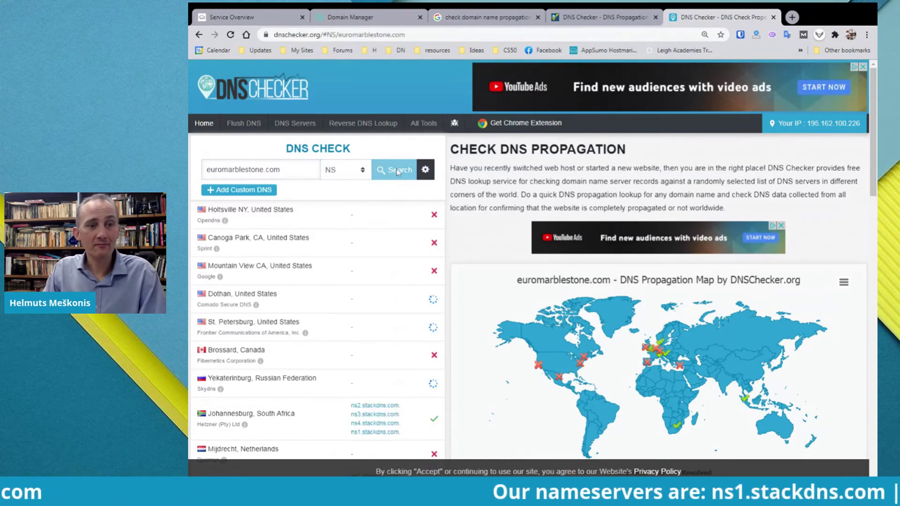
scroll(401, 269, down, 1)
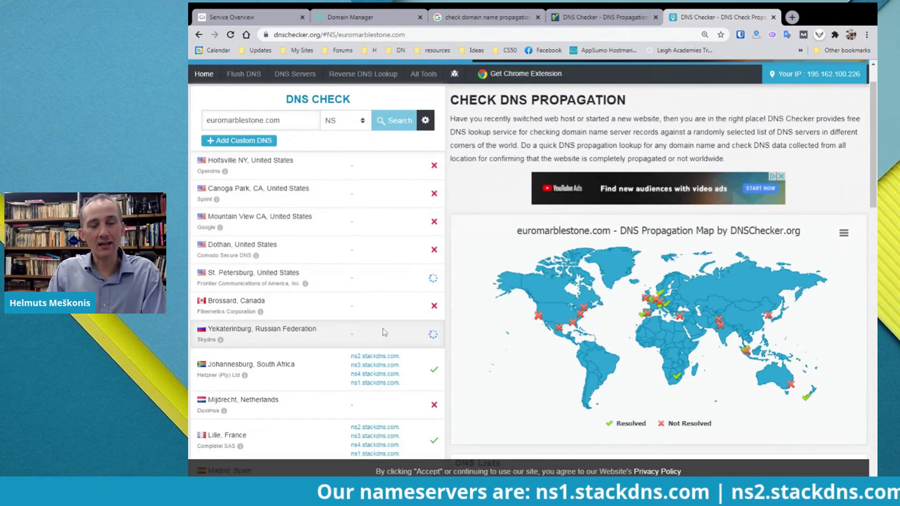
scroll(392, 252, down, 3)
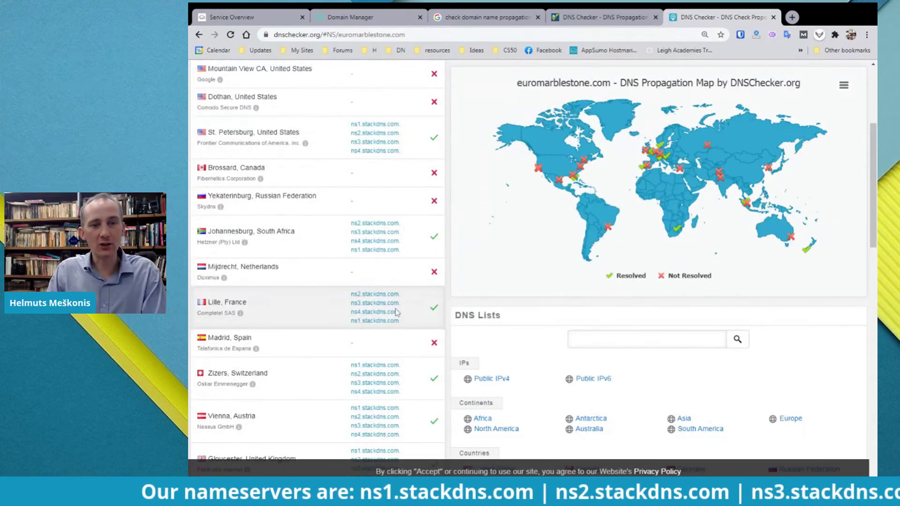
scroll(392, 252, down, 3)
scroll(392, 252, down, 4)
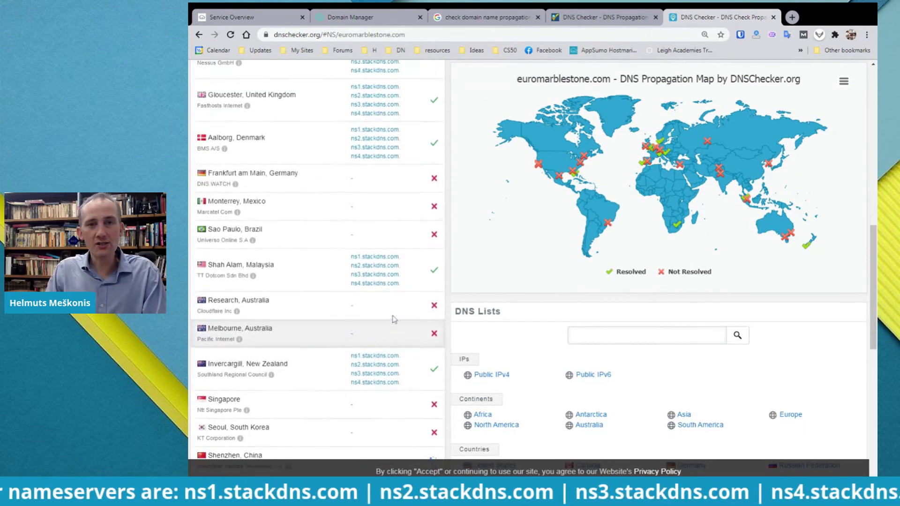
scroll(392, 318, up, 5)
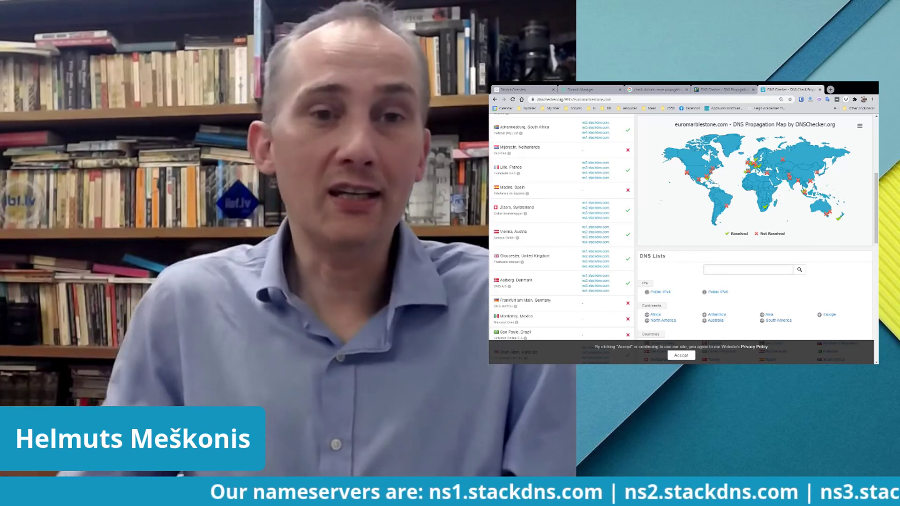
Return to the GoDaddy My Domains tab listing euromarblestone.com as Active
click(589, 90)
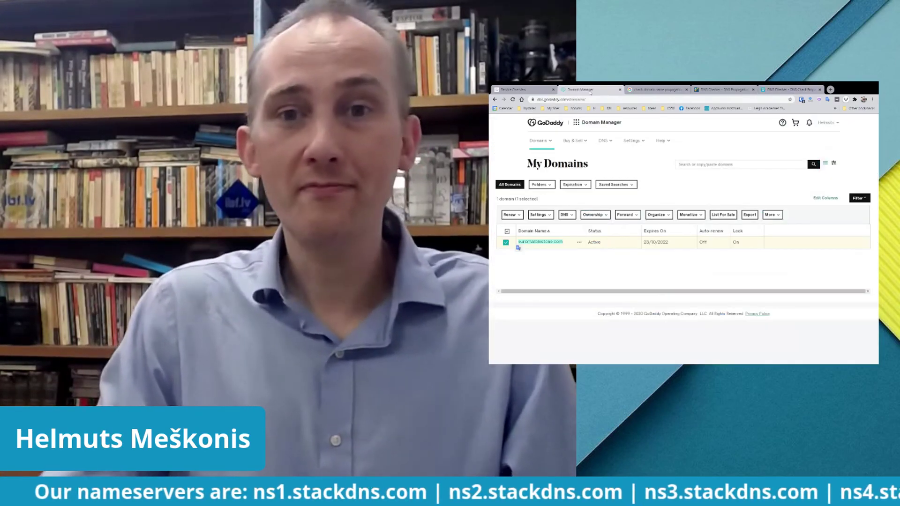